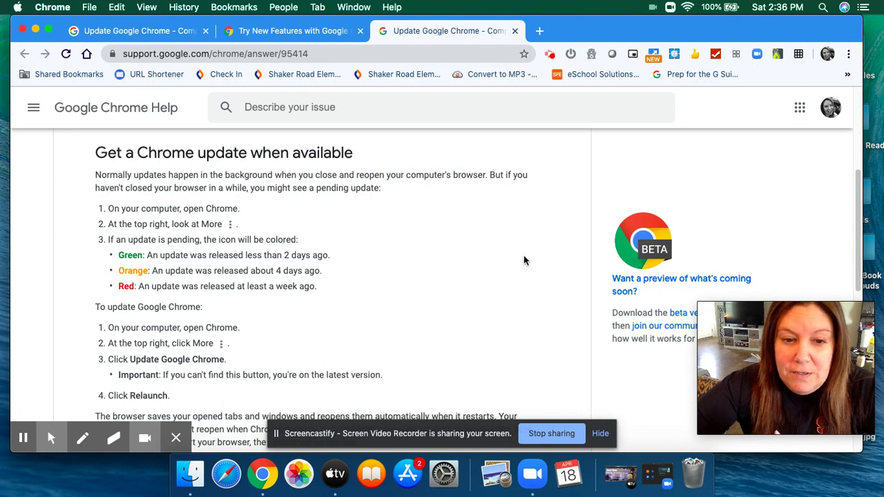
# Step: Open Chrome's Settings from the ⋮ menu in a new tab, showing You and Google
pyautogui.click(461, 434)
pyautogui.moveTo(461, 435); pyautogui.dragTo(461, 471)
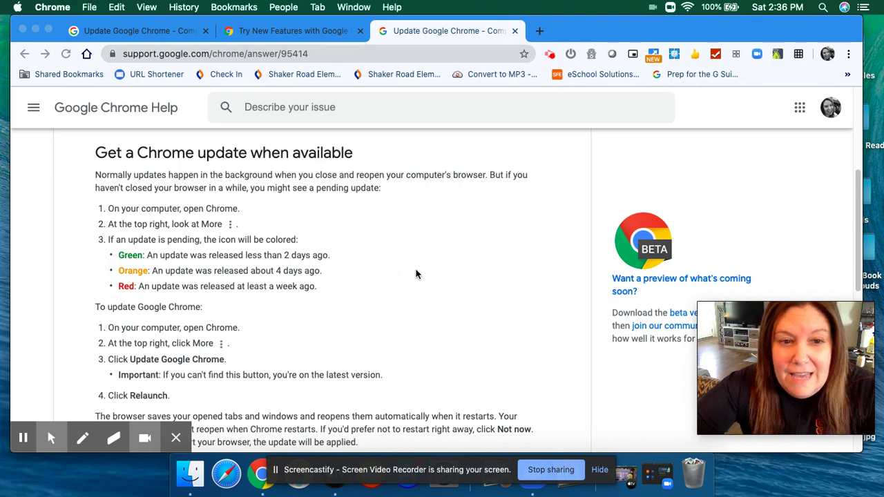
pyautogui.scroll(-1, 414, 274)
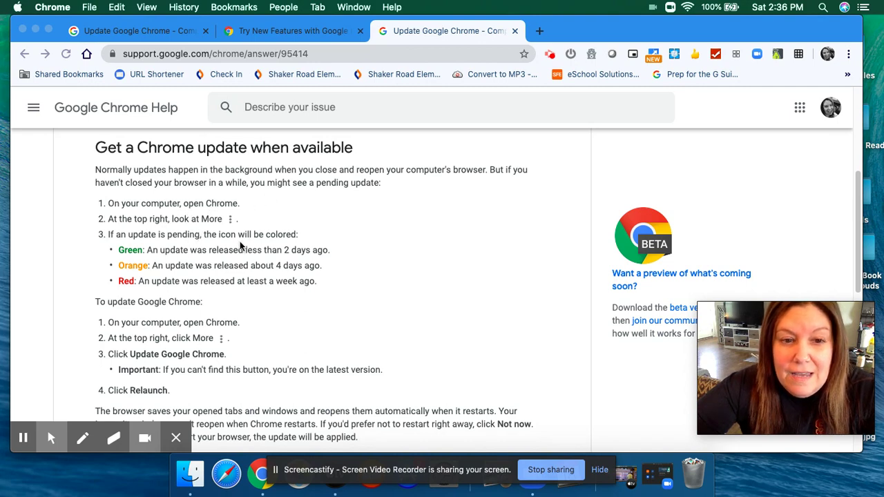
pyautogui.scroll(-1, 230, 257)
pyautogui.scroll(-1, 229, 256)
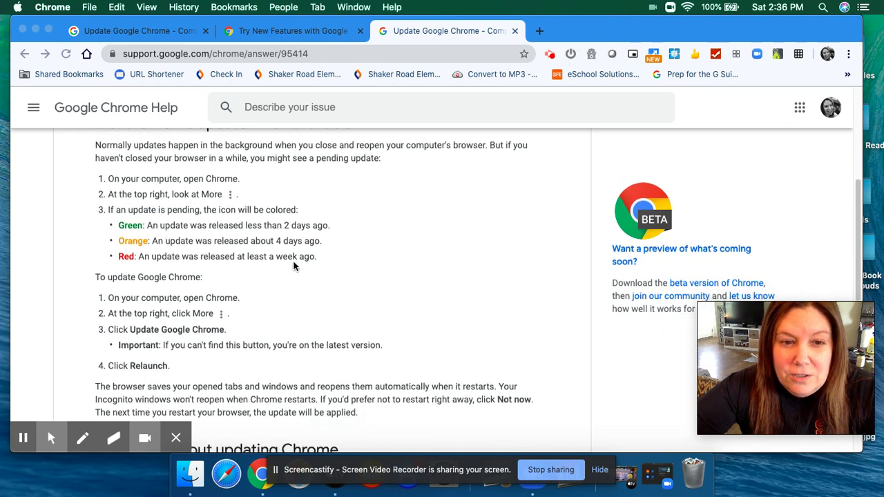
pyautogui.scroll(-1, 299, 267)
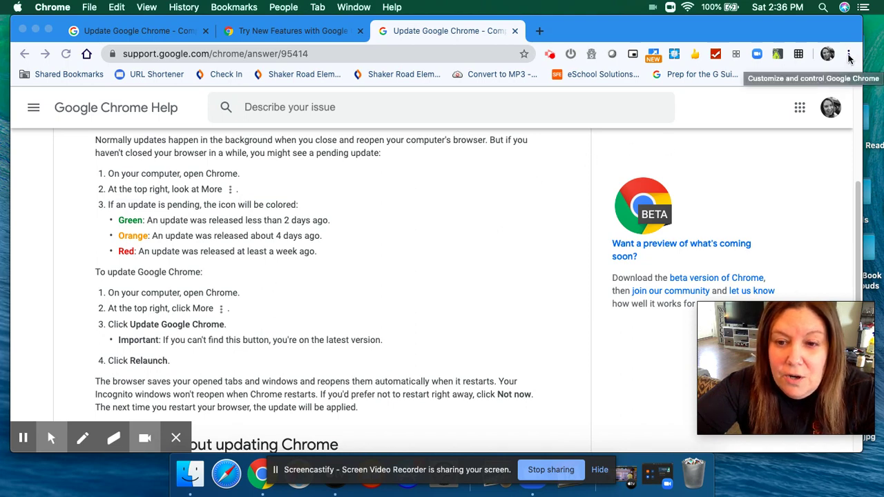
pyautogui.click(849, 55)
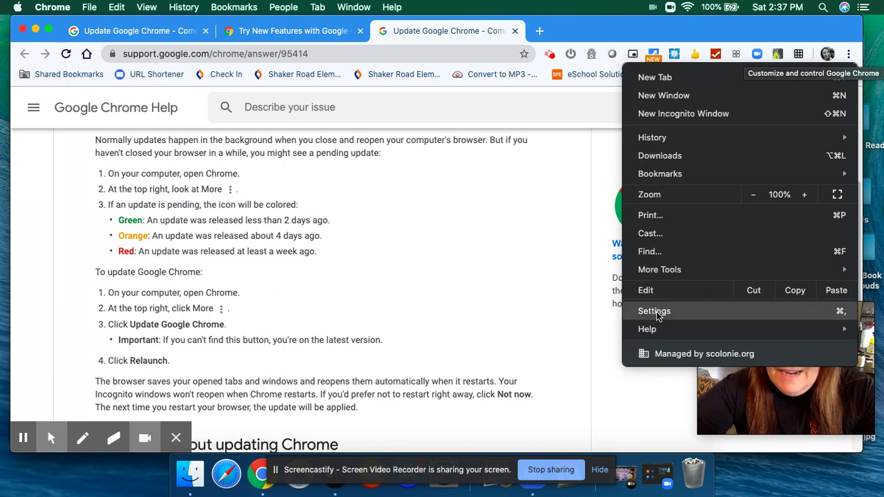
pyautogui.click(654, 311)
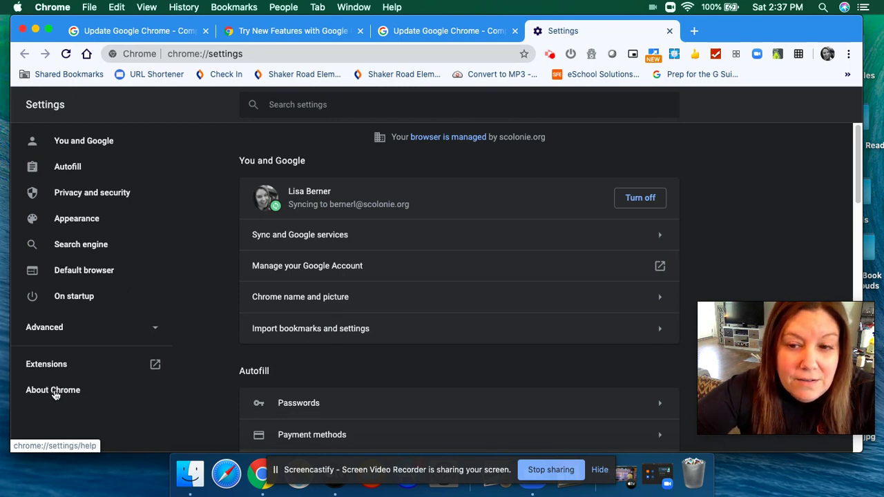
# Step: Open About Chrome to confirm version 81.0.4044.113 is up to date
pyautogui.click(56, 392)
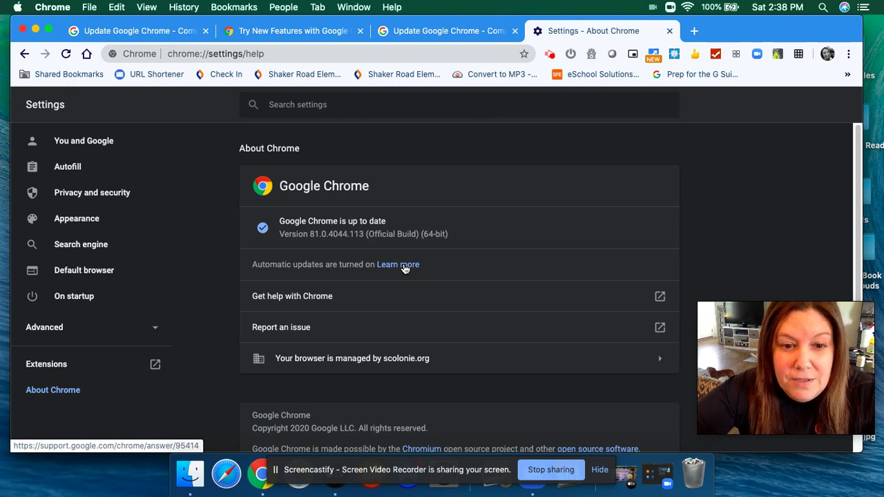
pyautogui.click(403, 267)
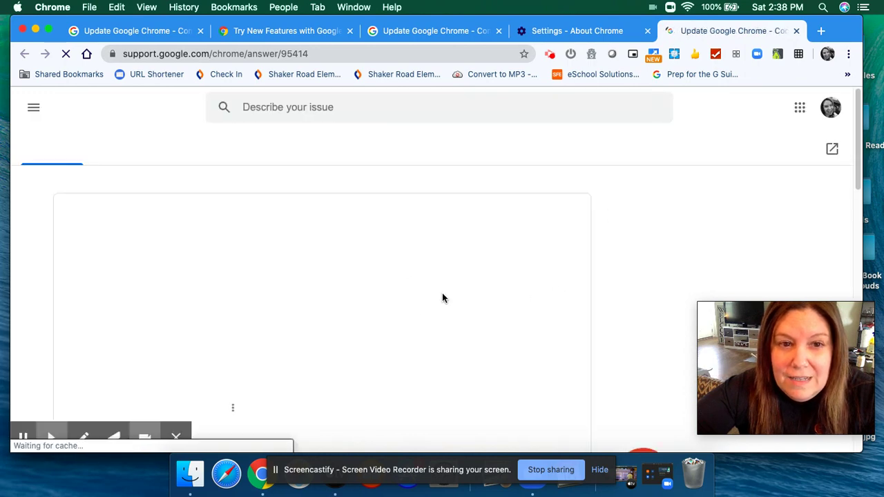
pyautogui.scroll(-3, 430, 313)
pyautogui.scroll(-5, 430, 312)
pyautogui.scroll(-2, 430, 318)
pyautogui.scroll(-2, 430, 318)
pyautogui.scroll(-2, 430, 319)
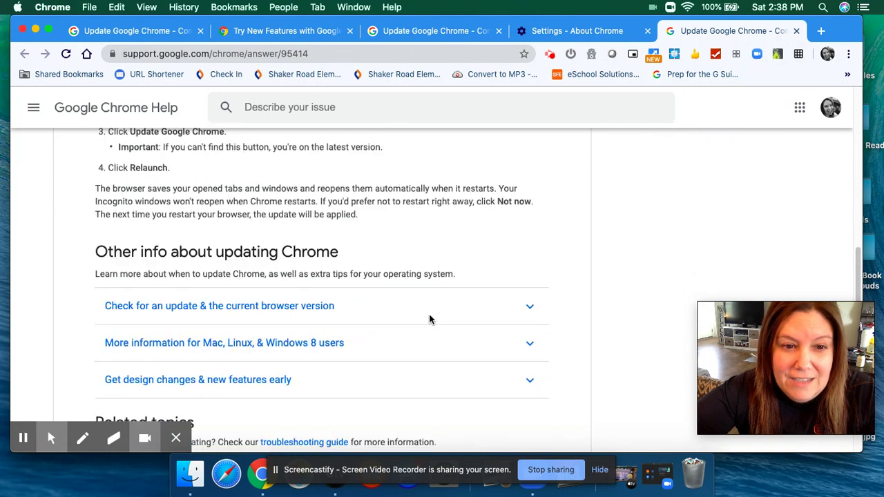
pyautogui.scroll(-1, 430, 319)
pyautogui.scroll(-1, 430, 318)
pyautogui.scroll(3, 431, 319)
pyautogui.scroll(8, 430, 318)
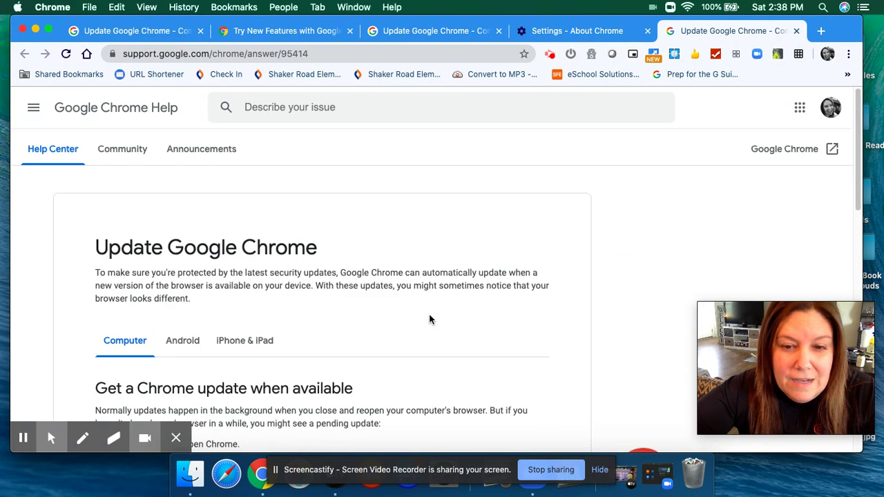
pyautogui.click(796, 31)
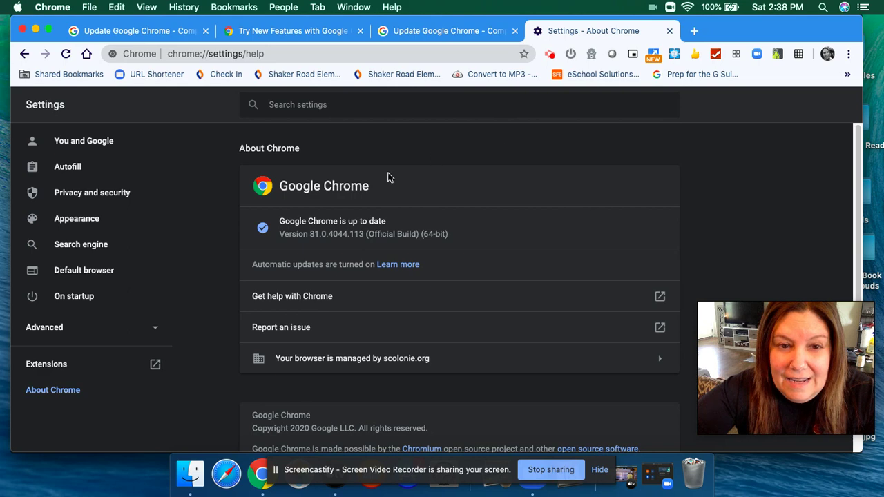
pyautogui.click(46, 364)
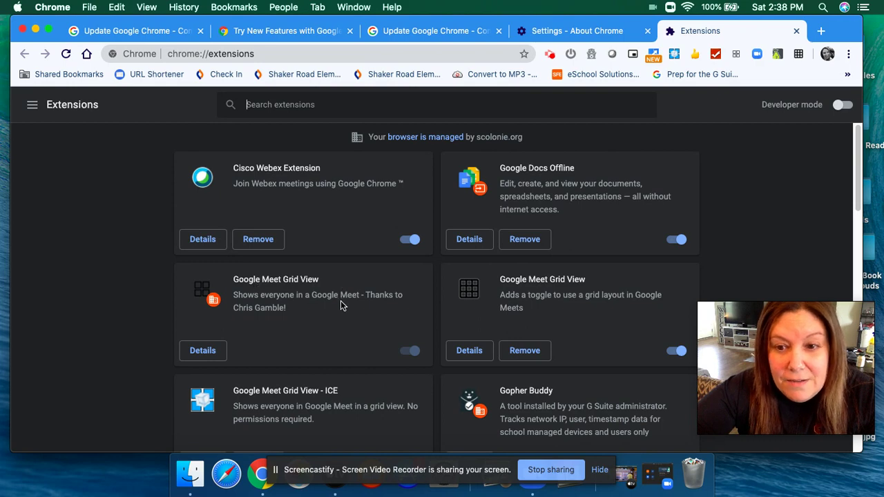
pyautogui.scroll(-2, 466, 343)
pyautogui.scroll(-3, 466, 343)
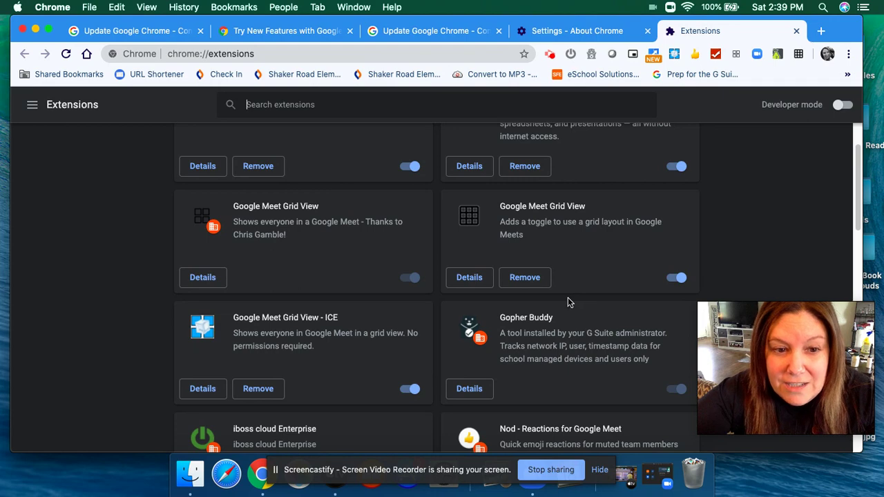
pyautogui.scroll(1, 568, 297)
pyautogui.scroll(-3, 567, 297)
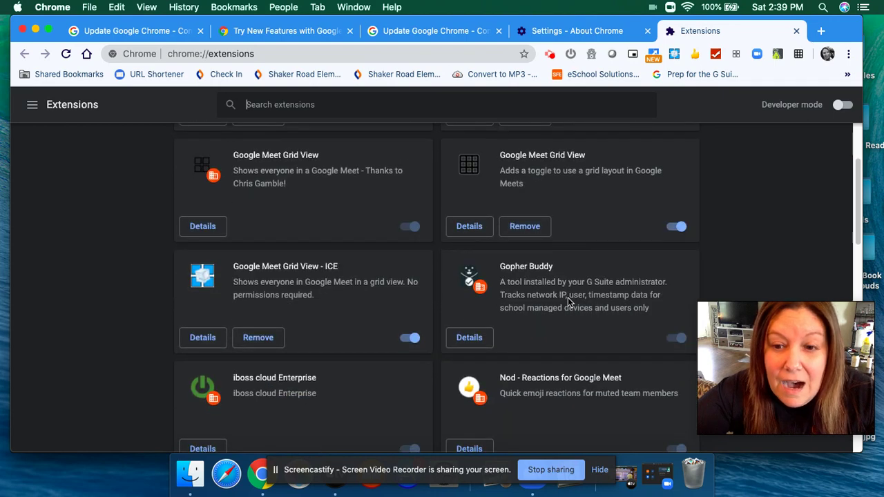
pyautogui.scroll(-1, 568, 297)
pyautogui.scroll(1, 568, 297)
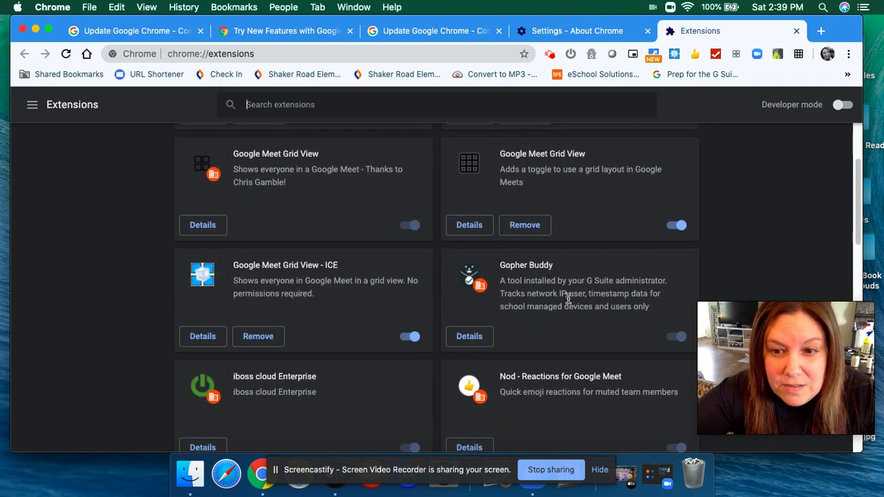
pyautogui.scroll(1, 568, 298)
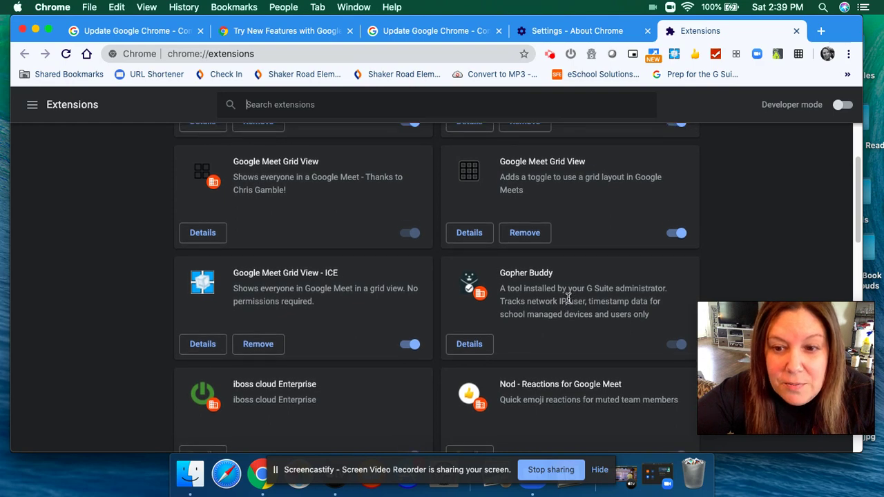
pyautogui.scroll(-2, 567, 298)
pyautogui.scroll(-1, 567, 298)
pyautogui.scroll(2, 568, 299)
pyautogui.scroll(2, 568, 298)
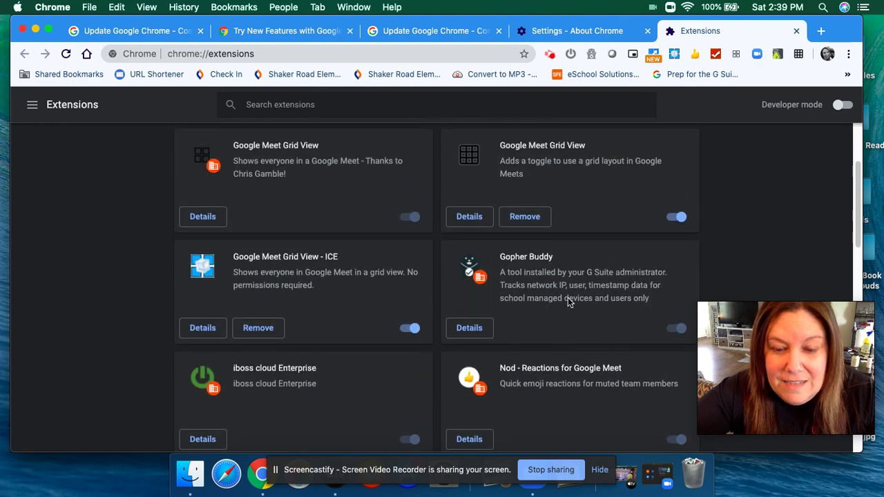
pyautogui.scroll(2, 568, 298)
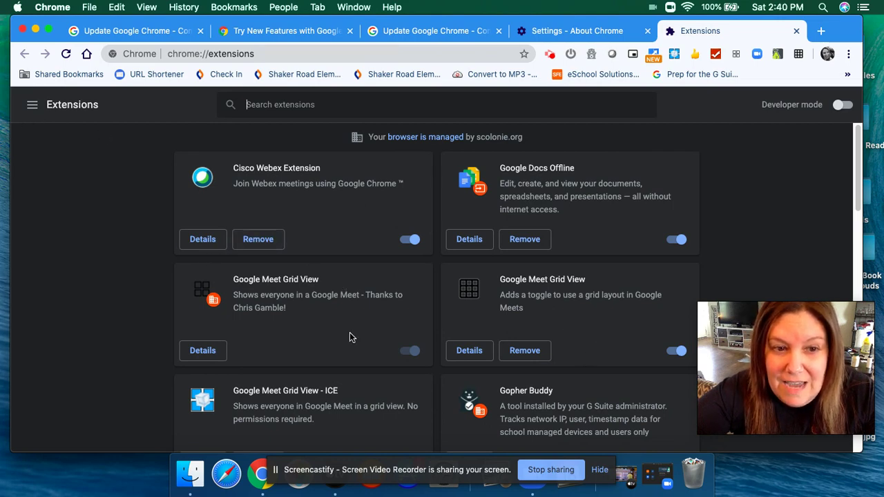
pyautogui.scroll(-3, 353, 347)
pyautogui.scroll(-3, 352, 348)
pyautogui.scroll(-3, 353, 348)
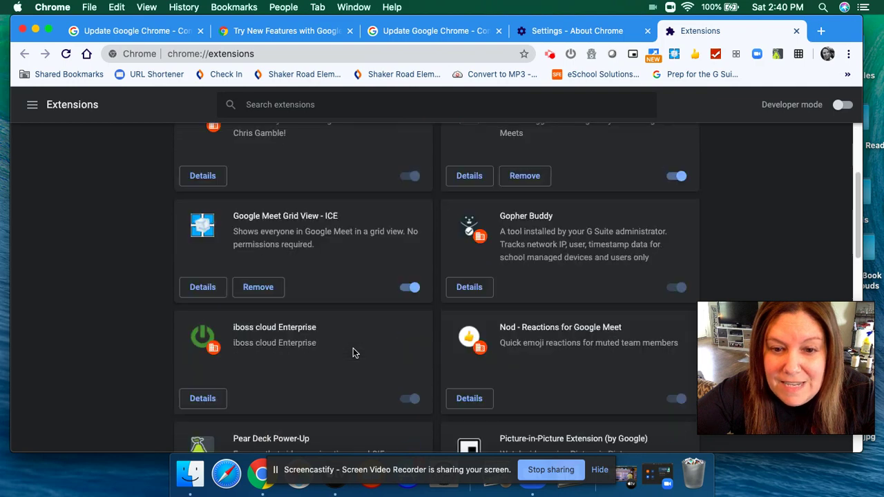
pyautogui.scroll(-2, 353, 348)
pyautogui.scroll(-2, 353, 348)
pyautogui.scroll(-2, 353, 348)
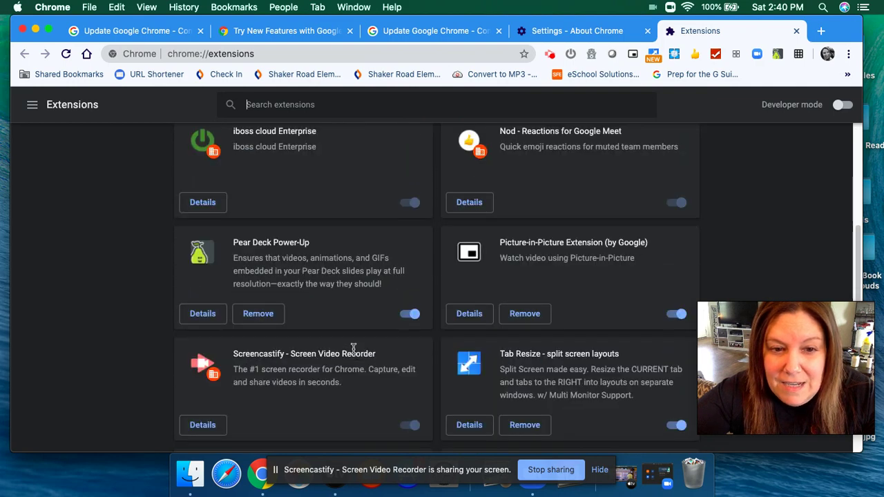
pyautogui.scroll(-1, 352, 348)
pyautogui.scroll(4, 353, 348)
pyautogui.scroll(3, 353, 348)
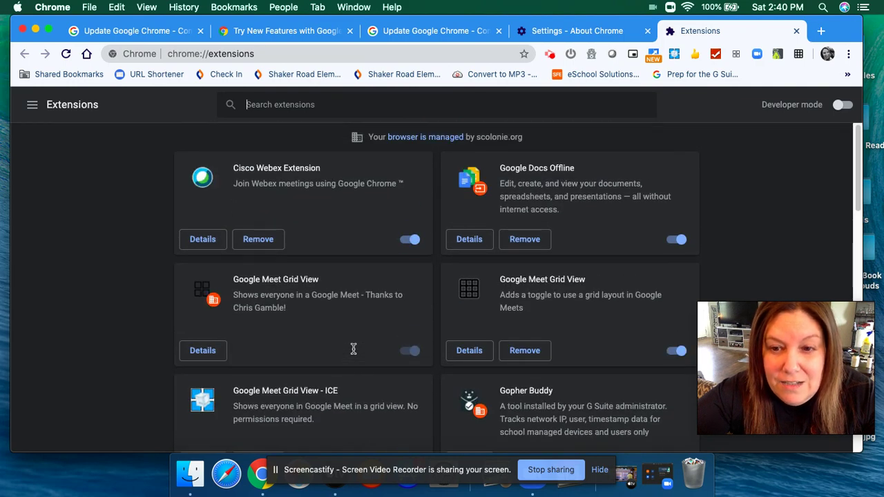